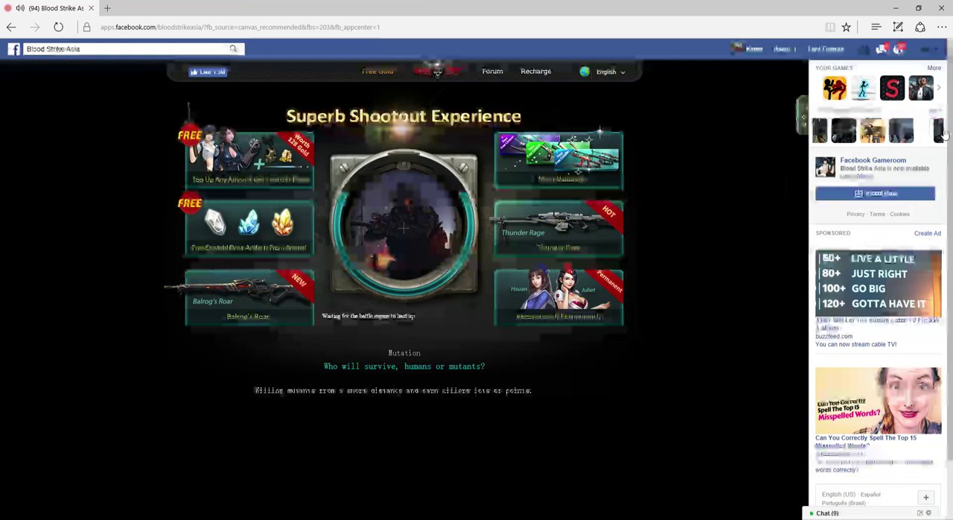
Step: Page the Recommended Games carousel forward twice to show new game suggestions
{"action": "left_click", "coordinate": [817, 131]}
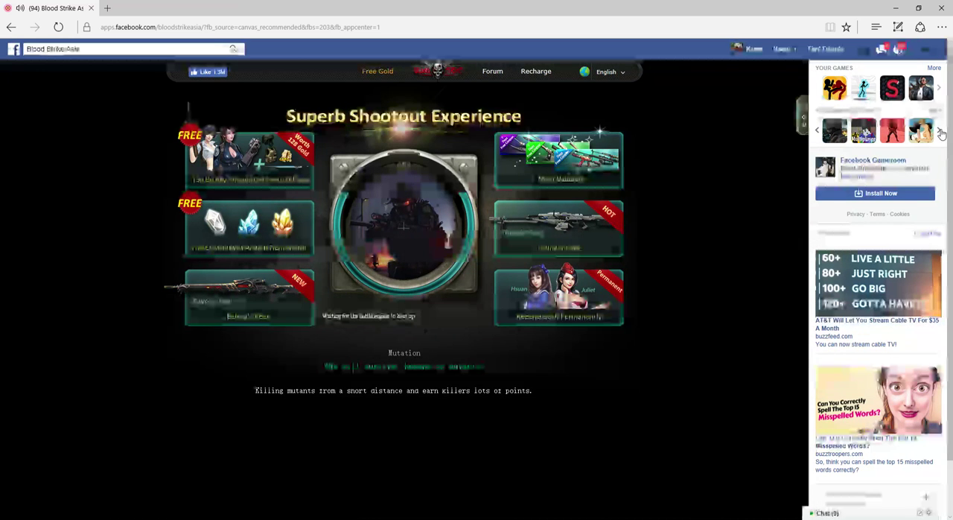
{"action": "left_click", "coordinate": [939, 132]}
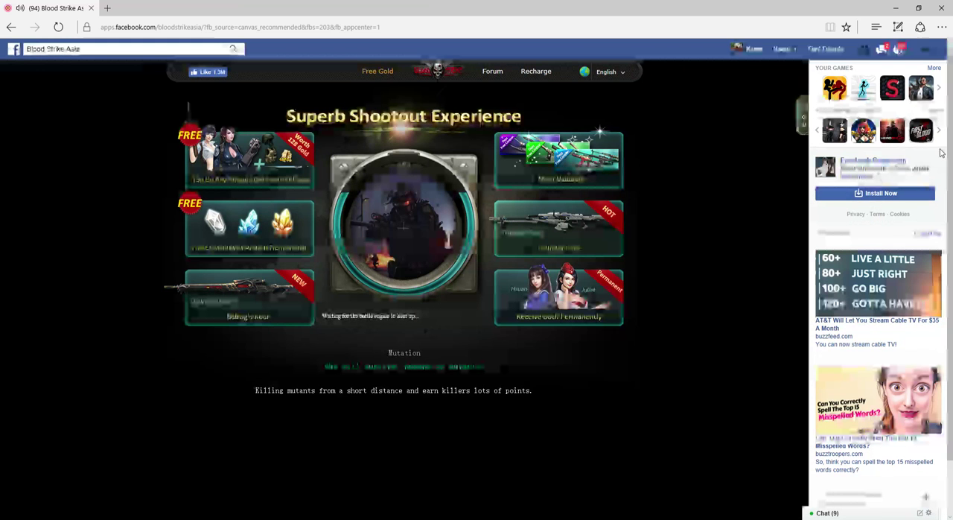